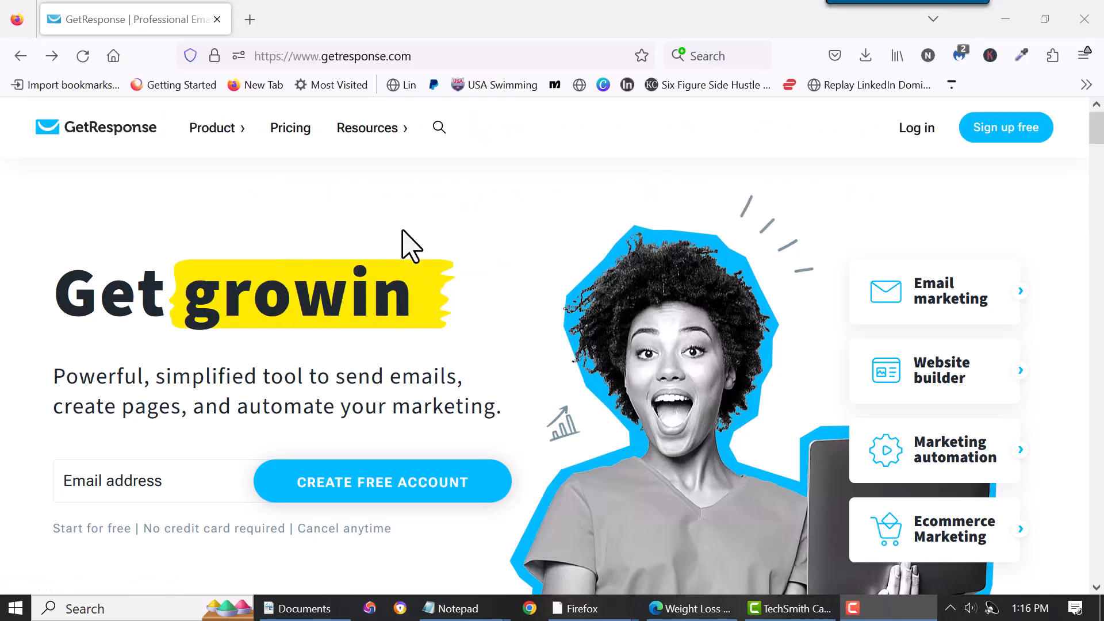
# Review the 12-month Email Marketing checkout summary totaling $186.96, then return to the plans.
pyautogui.click(291, 128)
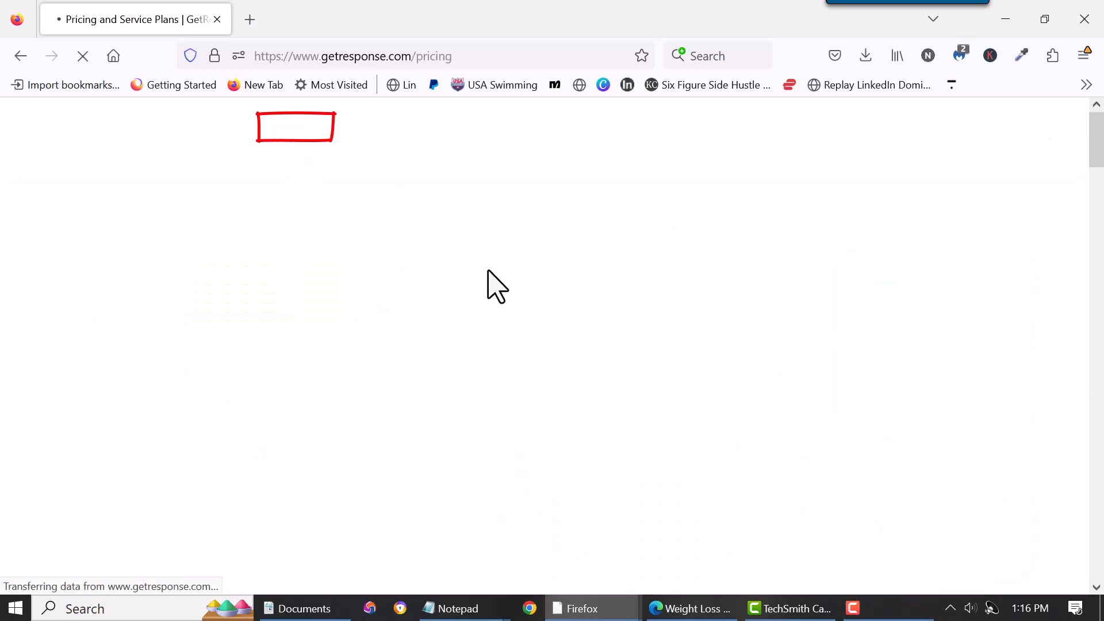
pyautogui.scroll(-2, 518, 423)
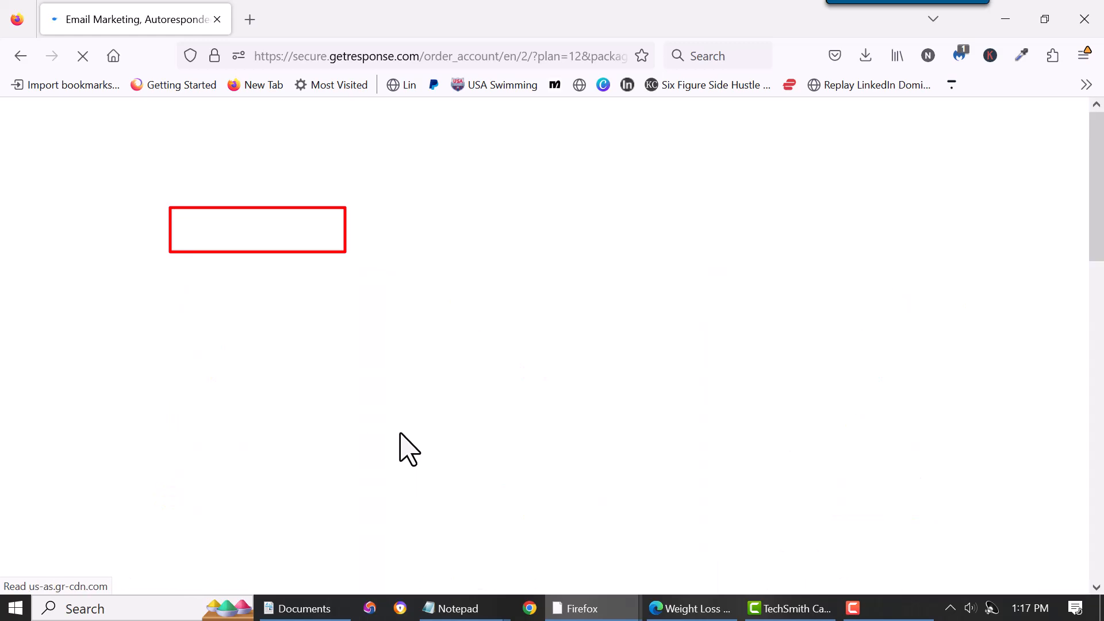
pyautogui.scroll(-3, 408, 448)
pyautogui.scroll(-2, 408, 449)
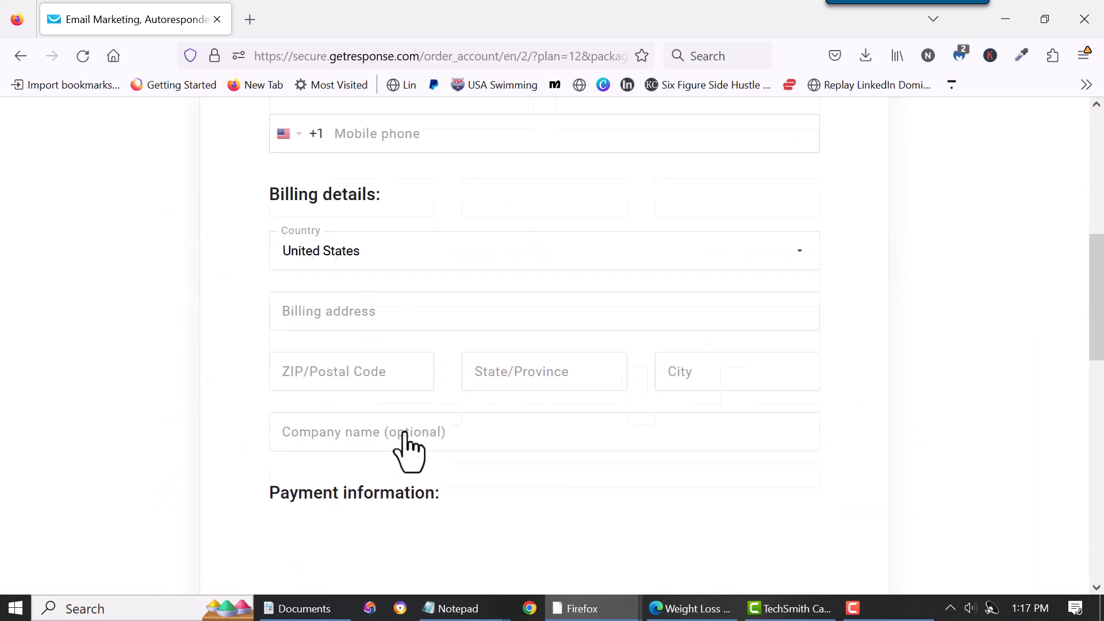
pyautogui.scroll(-4, 408, 443)
pyautogui.scroll(-3, 401, 427)
pyautogui.scroll(-3, 401, 427)
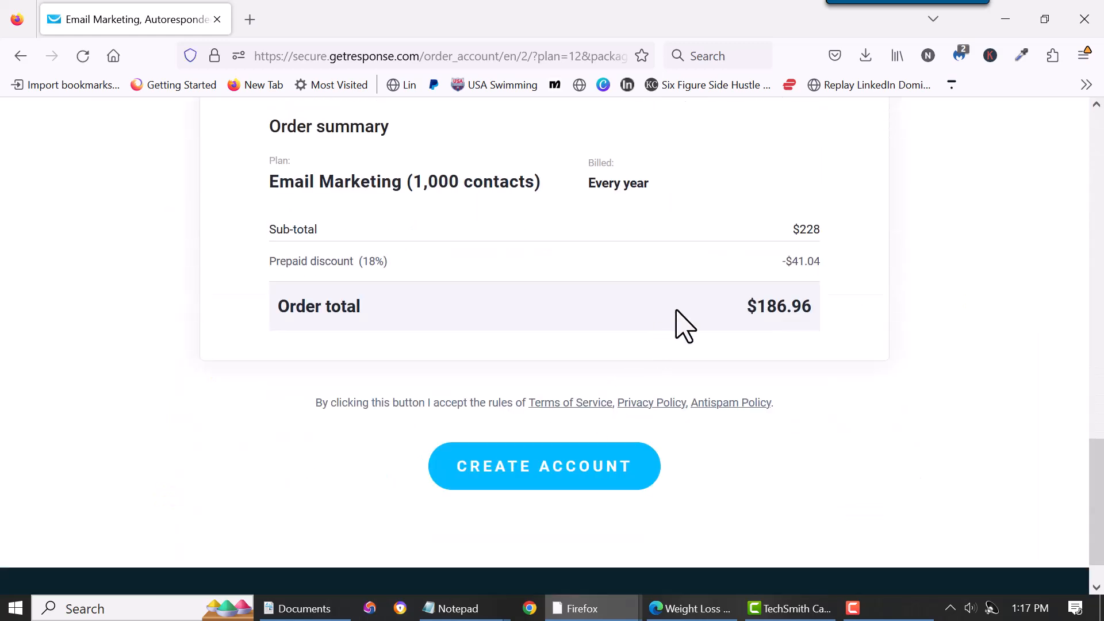
pyautogui.moveTo(802, 341); pyautogui.dragTo(806, 343)
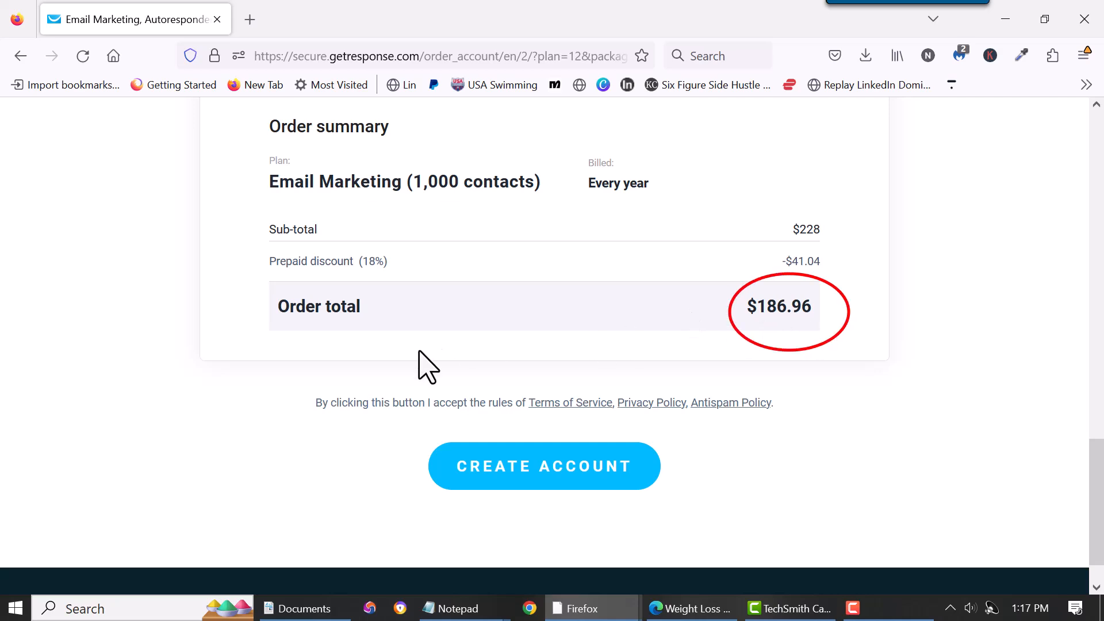
pyautogui.scroll(3, 354, 383)
pyautogui.scroll(3, 354, 383)
pyautogui.scroll(3, 345, 380)
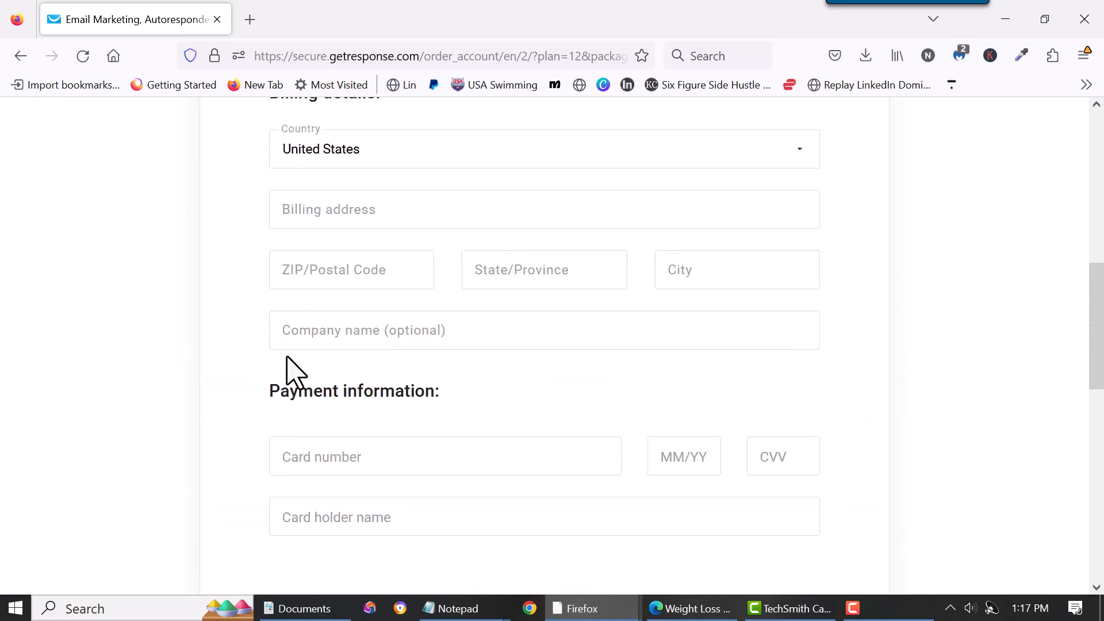
pyautogui.scroll(-5, 295, 373)
pyautogui.scroll(-3, 319, 388)
pyautogui.scroll(2, 328, 398)
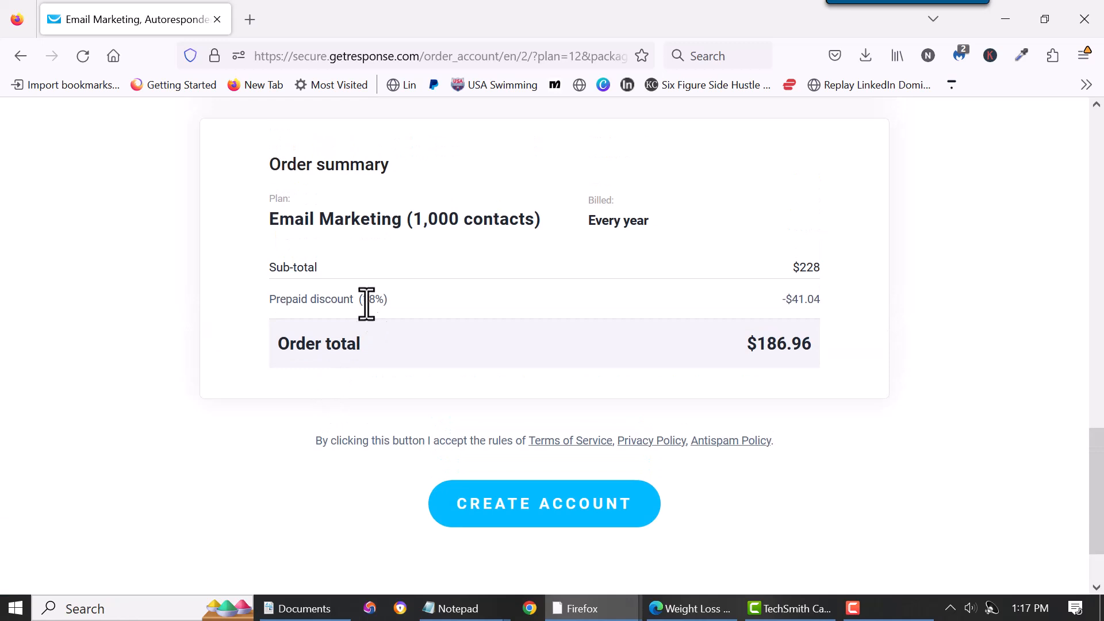
pyautogui.click(20, 57)
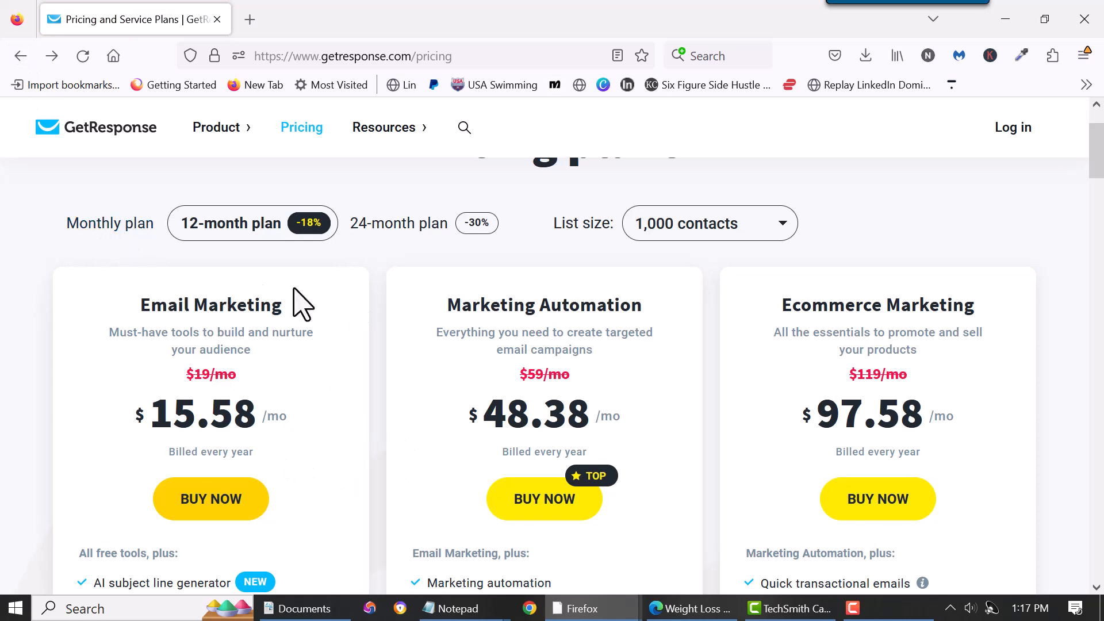
# Switch the plan cards to monthly billing prices.
pyautogui.click(101, 232)
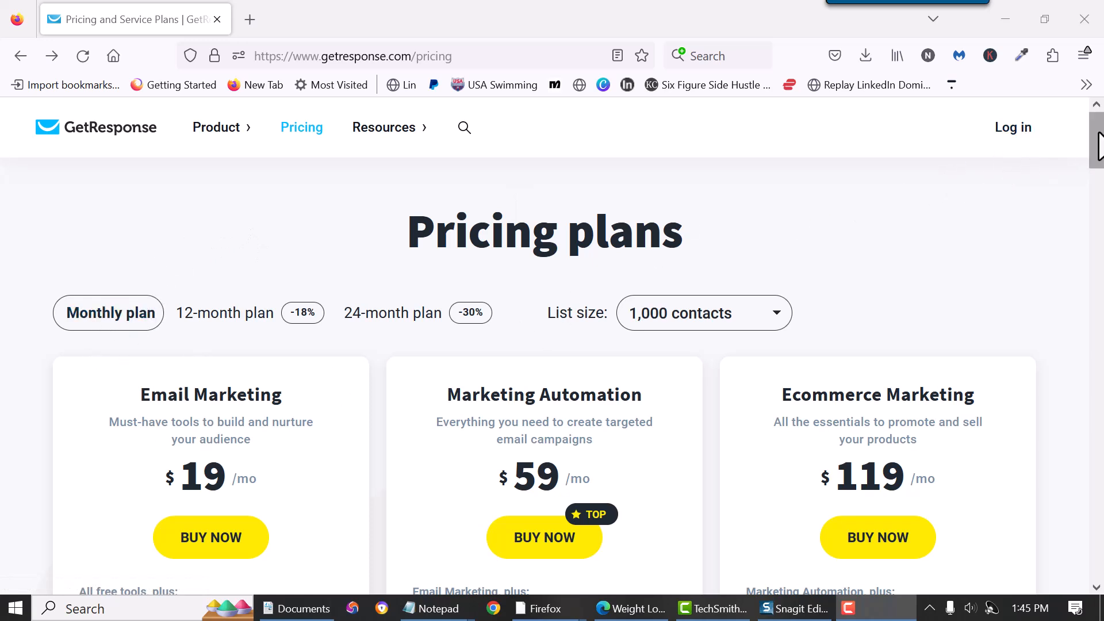
pyautogui.moveTo(1096, 133); pyautogui.dragTo(1097, 151)
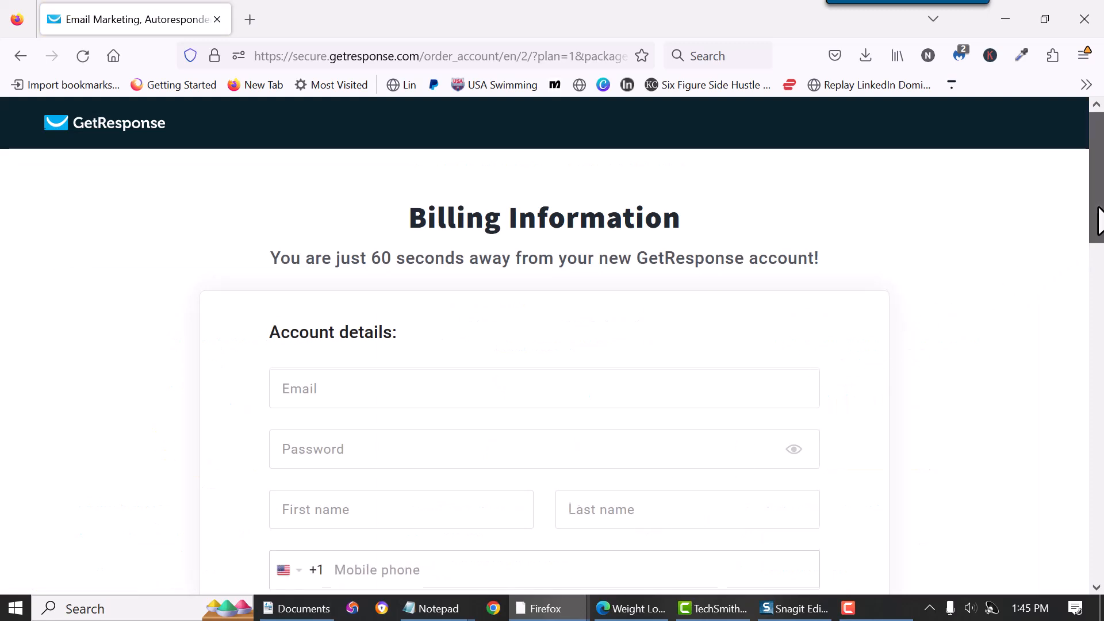
pyautogui.moveTo(1096, 215); pyautogui.dragTo(1080, 509)
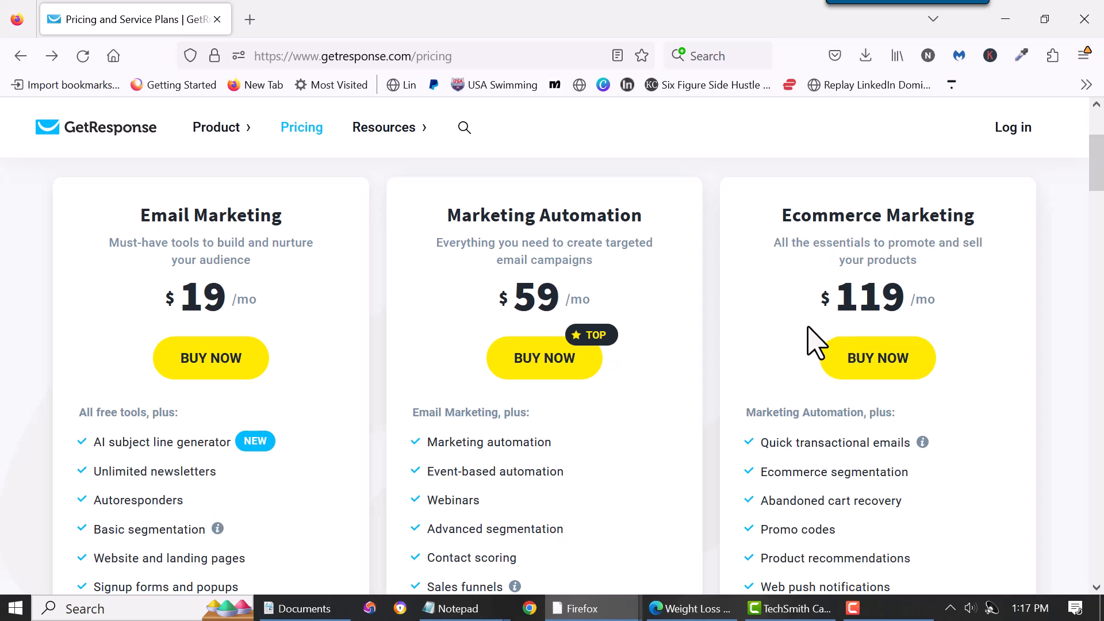
pyautogui.scroll(2, 815, 342)
pyautogui.scroll(1, 775, 362)
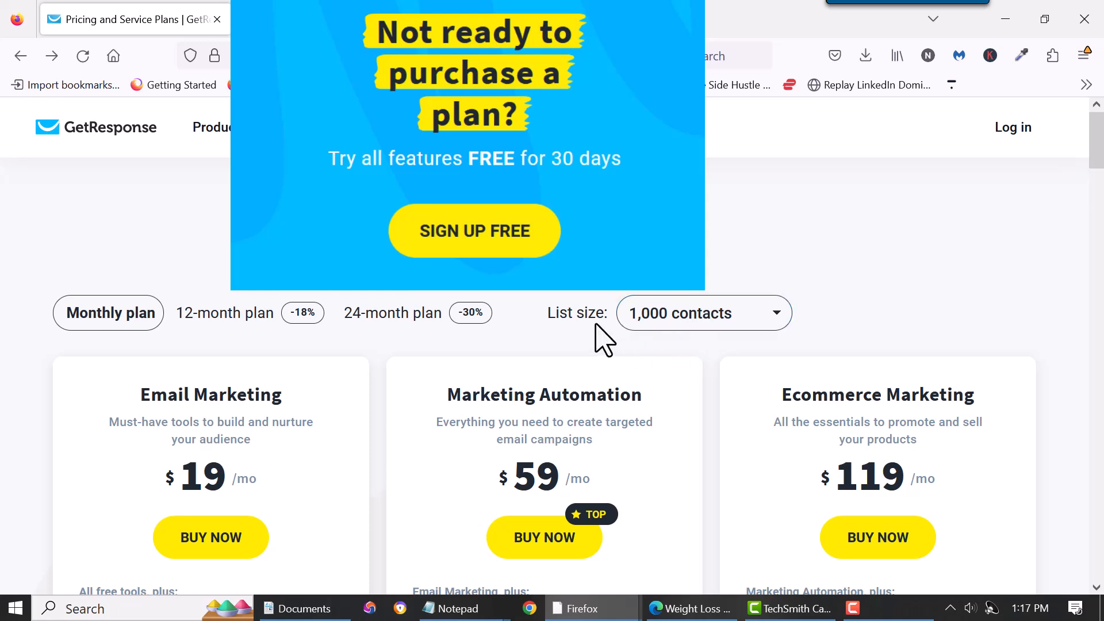
pyautogui.click(779, 323)
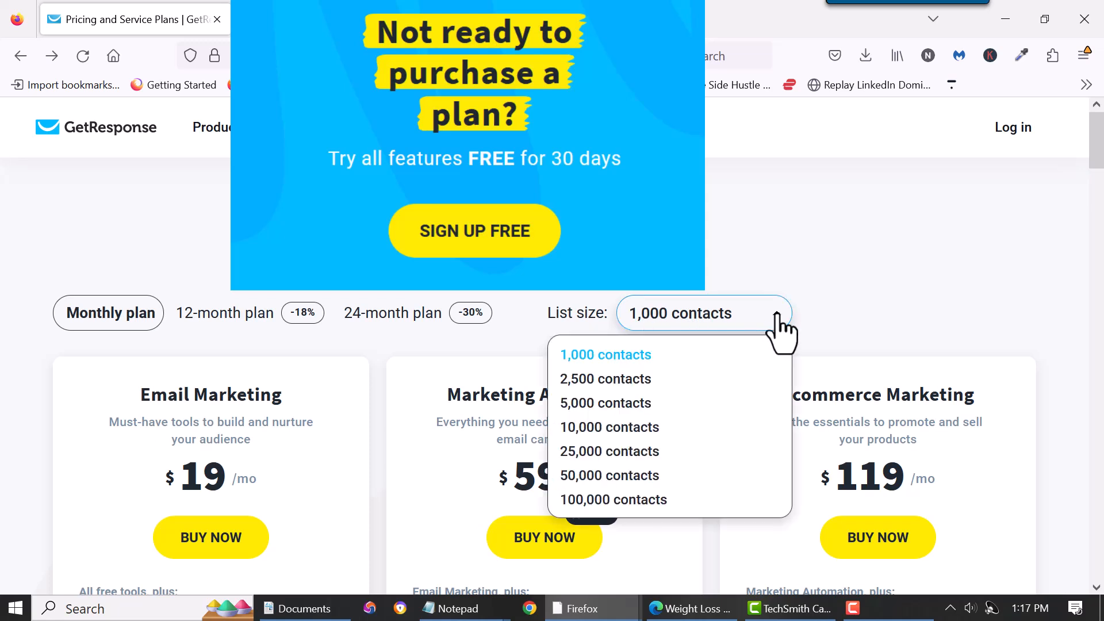
pyautogui.click(607, 379)
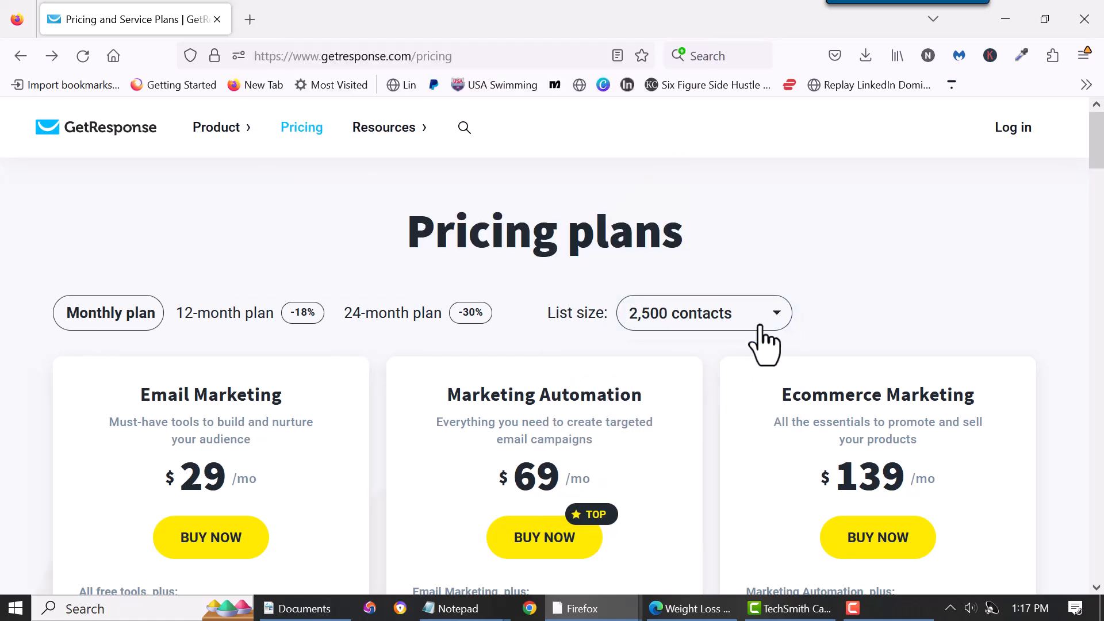
pyautogui.click(763, 333)
pyautogui.click(630, 413)
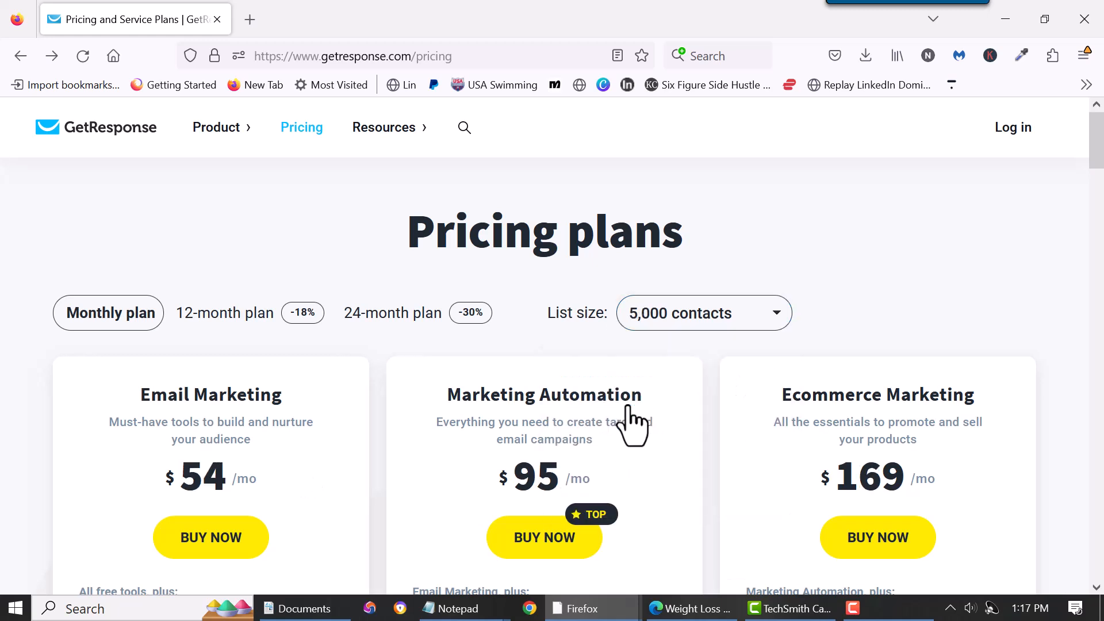
pyautogui.click(742, 313)
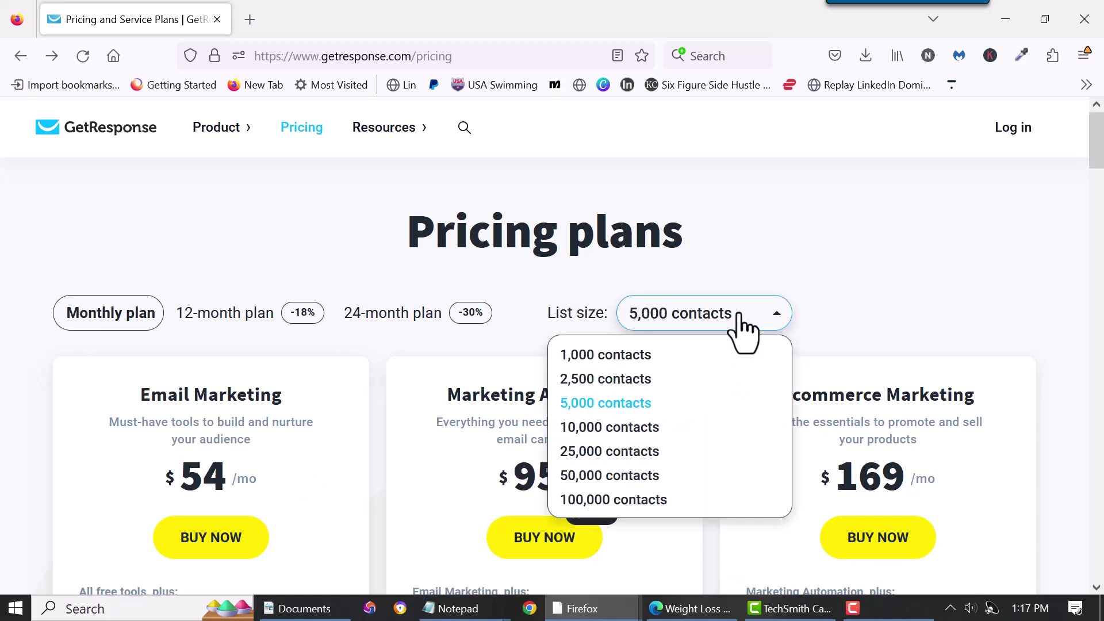
pyautogui.click(681, 356)
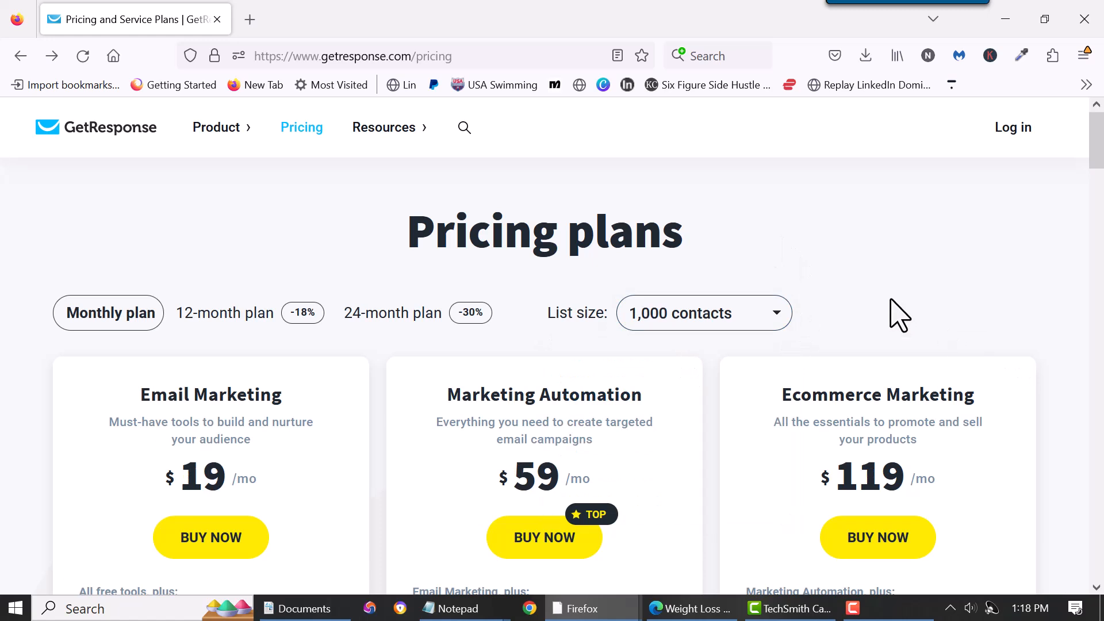
# Go to the GetResponse homepage via the logo.
pyautogui.click(105, 134)
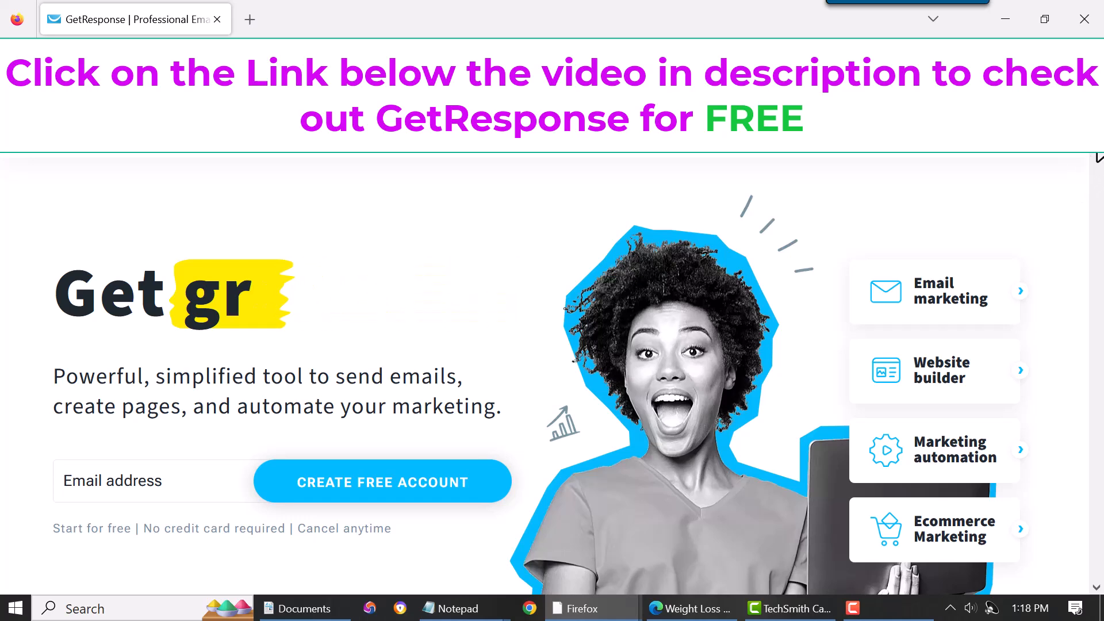
pyautogui.moveTo(1097, 168); pyautogui.dragTo(1086, 328)
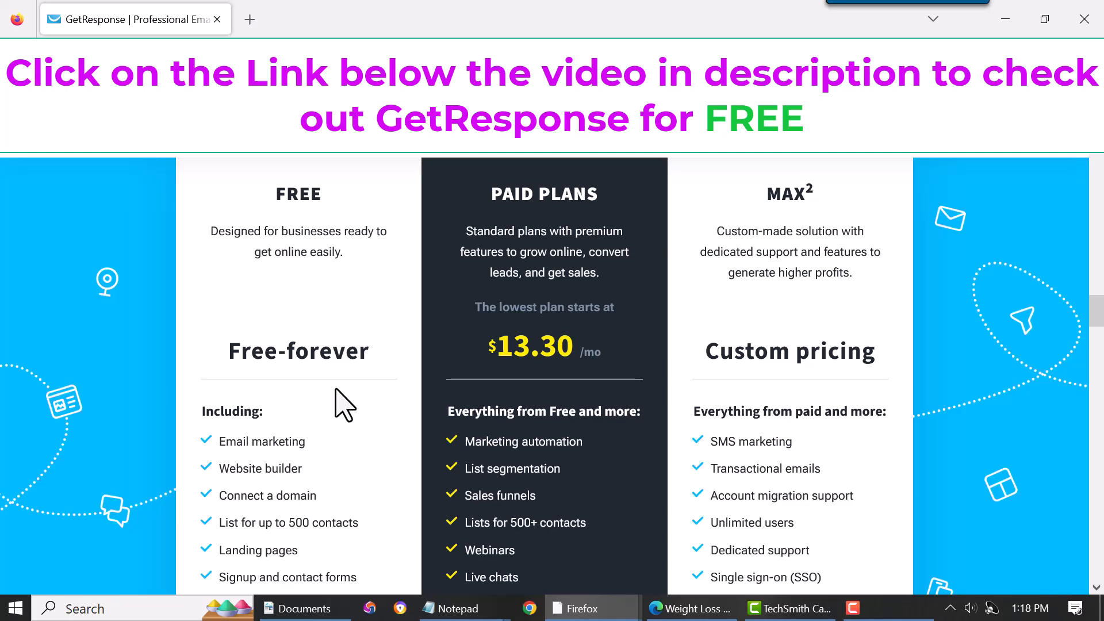
pyautogui.scroll(-3, 344, 441)
pyautogui.scroll(-3, 345, 449)
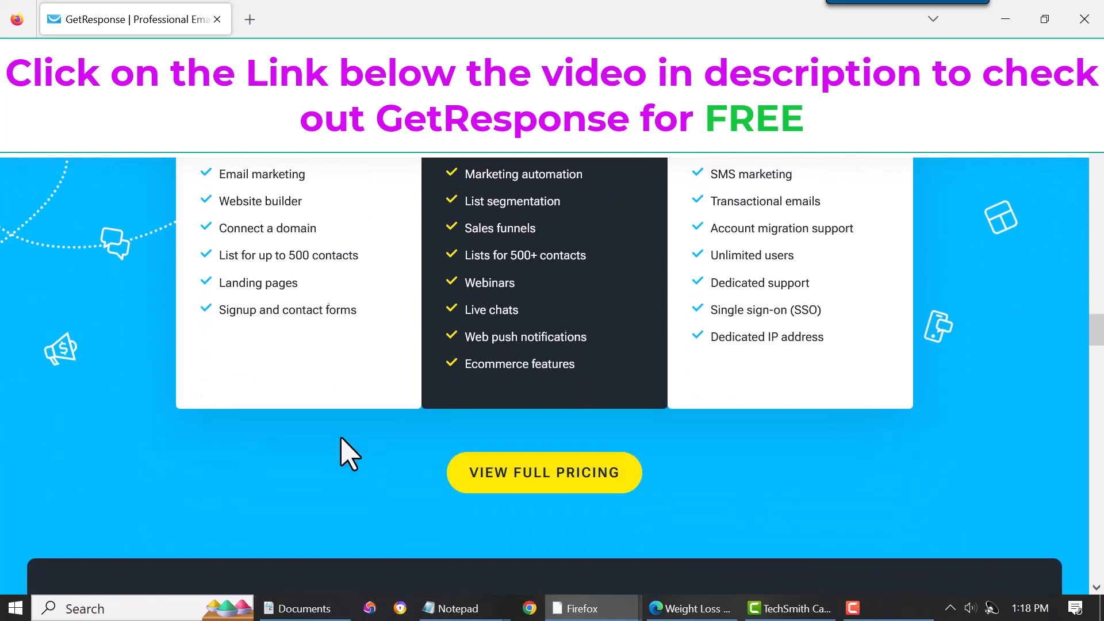
pyautogui.scroll(3, 345, 452)
pyautogui.scroll(3, 345, 453)
pyautogui.scroll(3, 345, 453)
pyautogui.scroll(3, 345, 453)
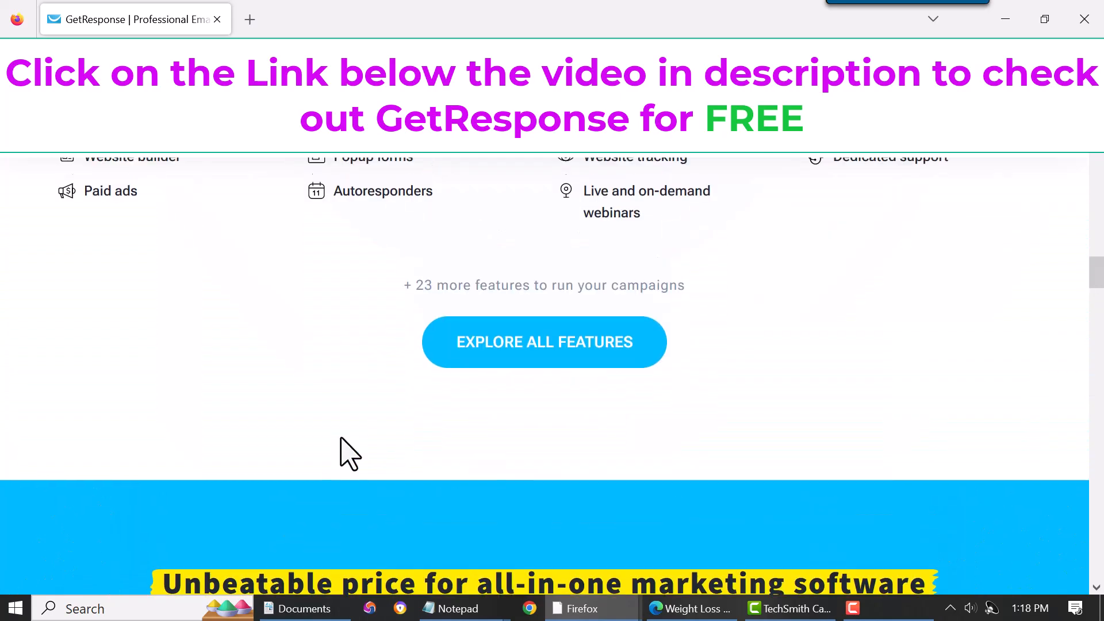
pyautogui.scroll(5, 345, 449)
pyautogui.scroll(5, 345, 448)
pyautogui.scroll(5, 346, 449)
pyautogui.scroll(3, 345, 449)
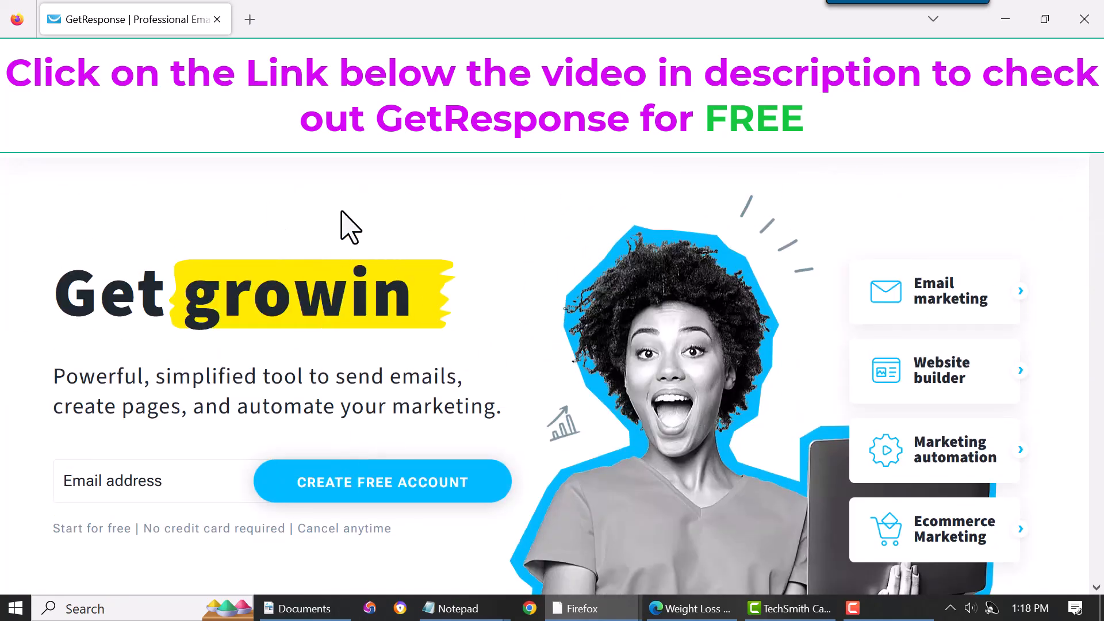
# Show 1,000-contact plan prices for monthly, 12-month, then 24-month billing (Email Marketing $13.30).
pyautogui.click(308, 164)
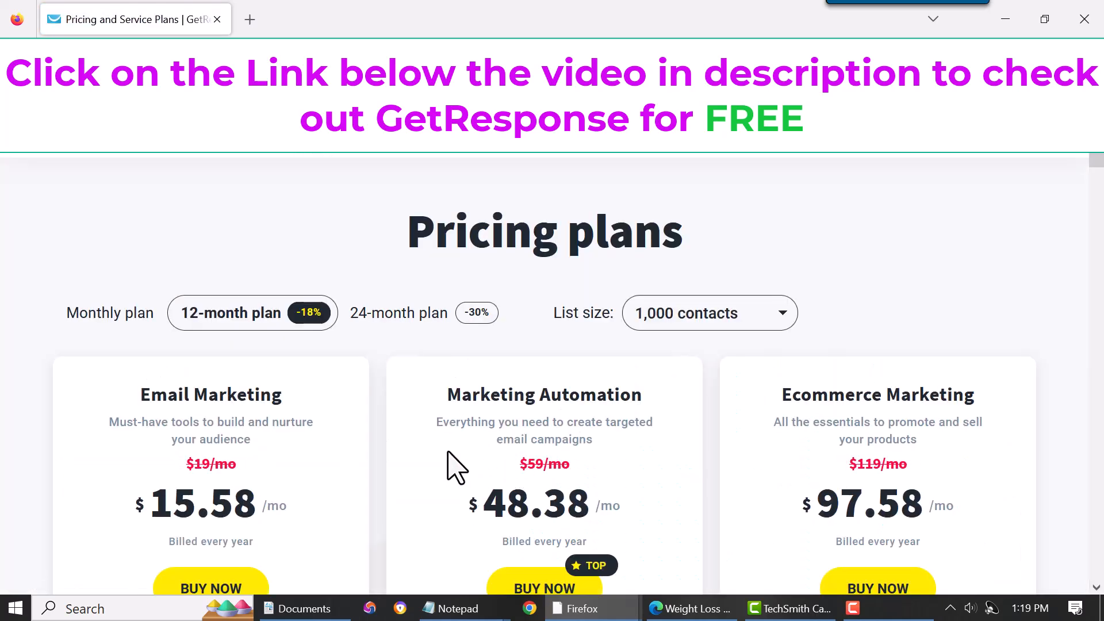
pyautogui.scroll(-1, 453, 465)
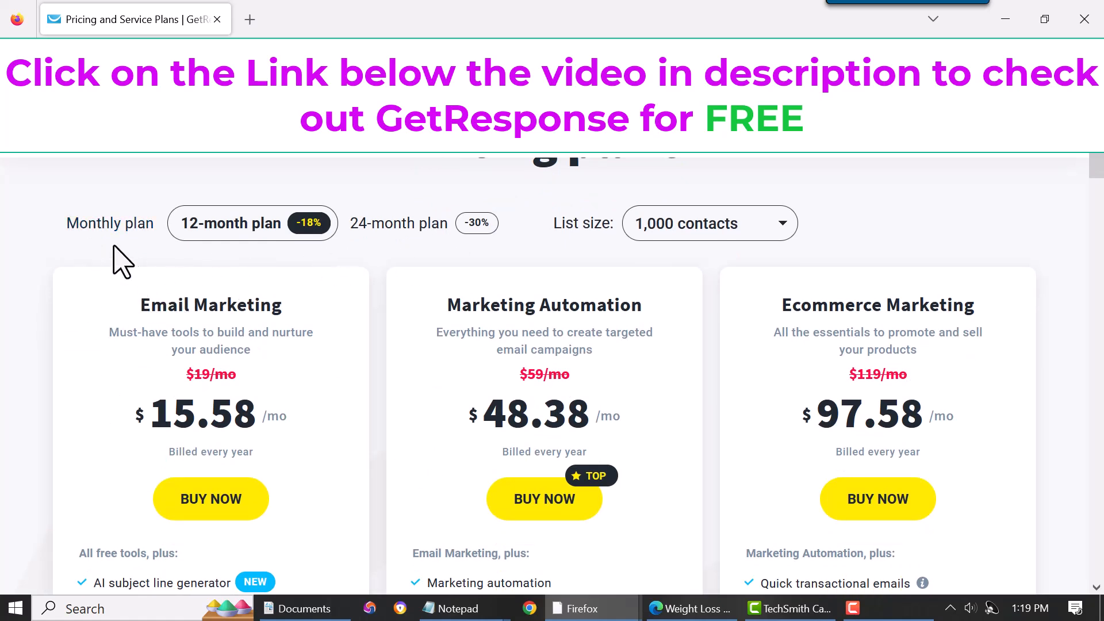
pyautogui.click(104, 233)
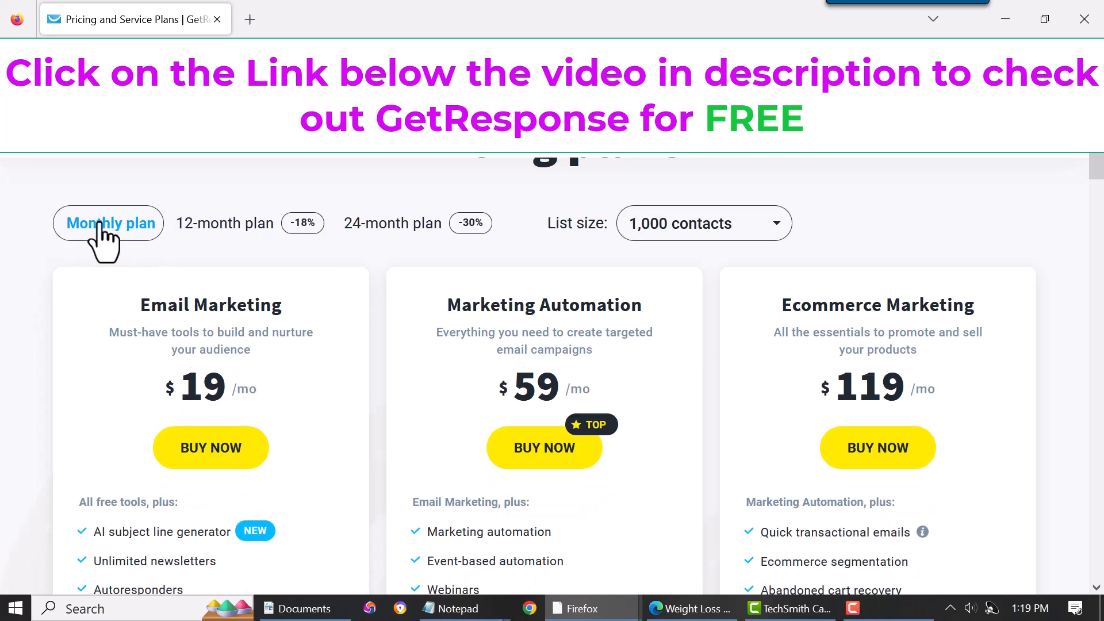
pyautogui.click(240, 242)
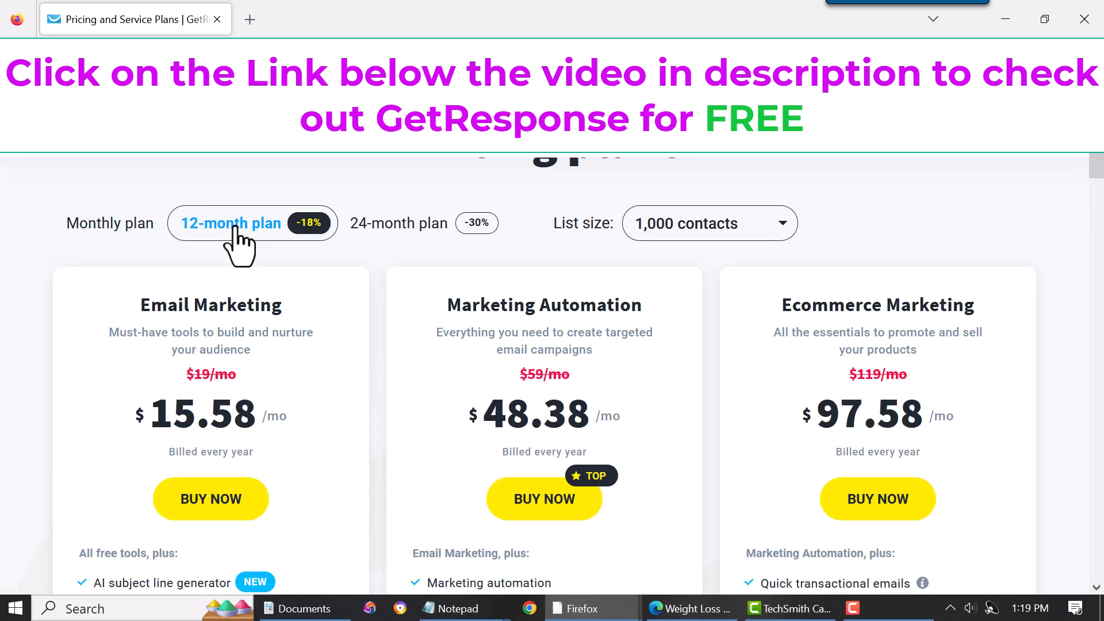
pyautogui.click(408, 229)
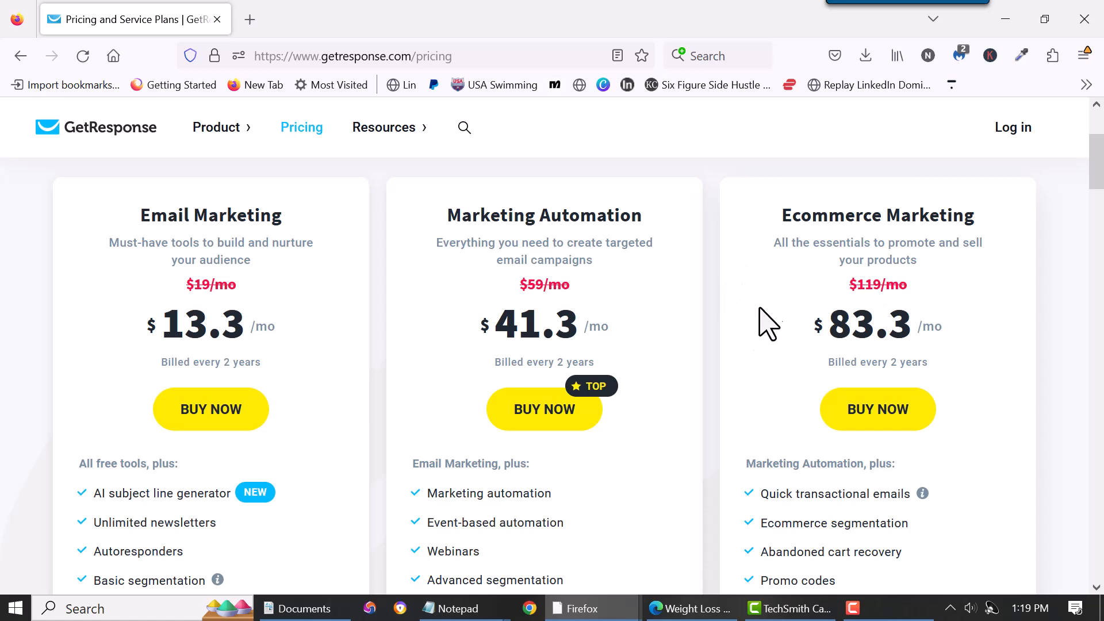
pyautogui.scroll(-5, 668, 372)
pyautogui.scroll(-5, 668, 371)
pyautogui.scroll(4, 668, 371)
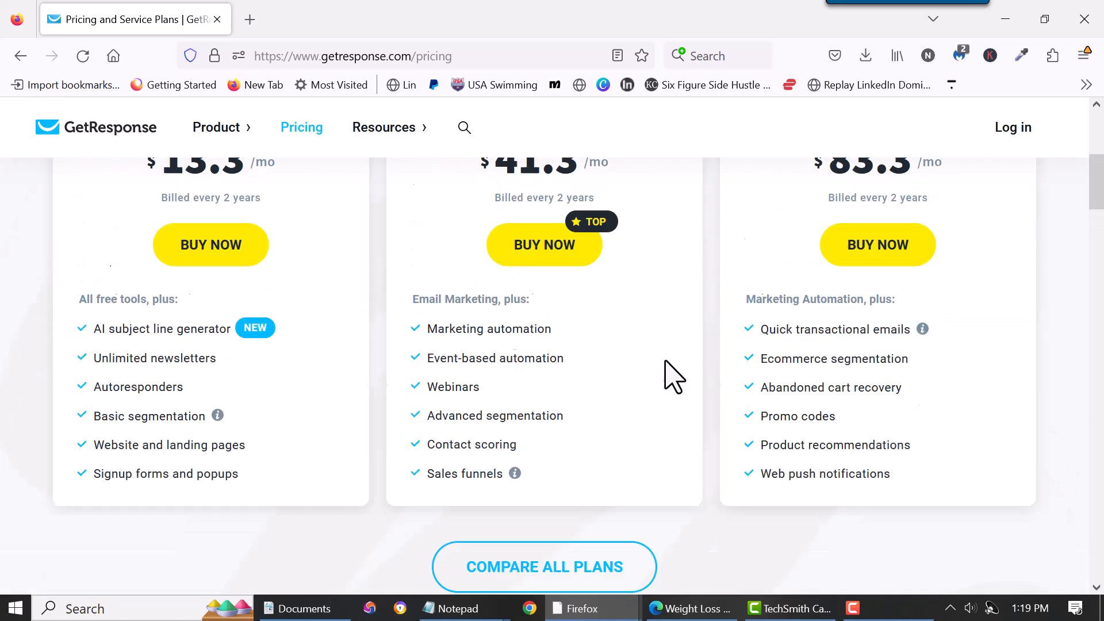